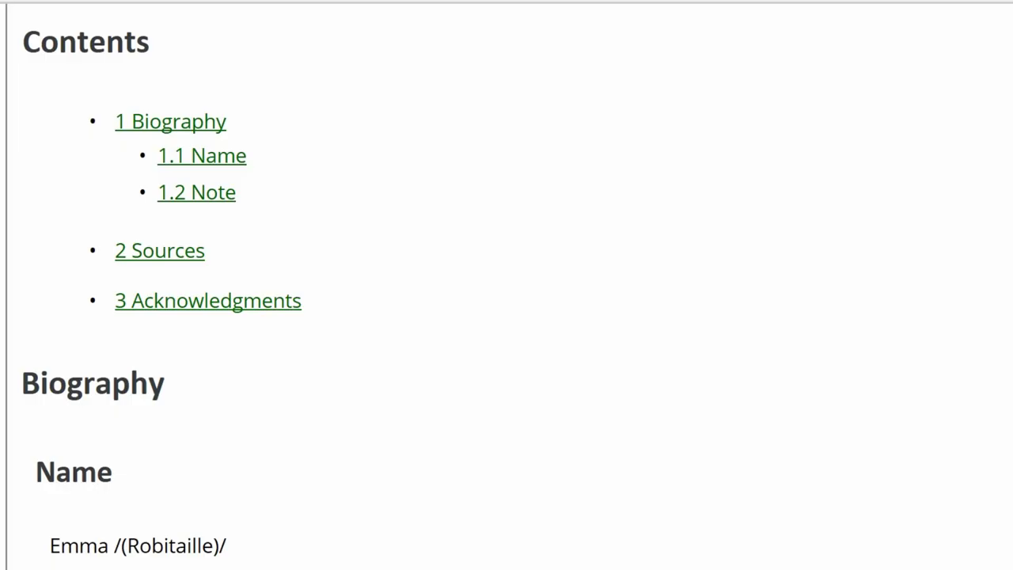
pyautogui.scroll(-5, 507, 285)
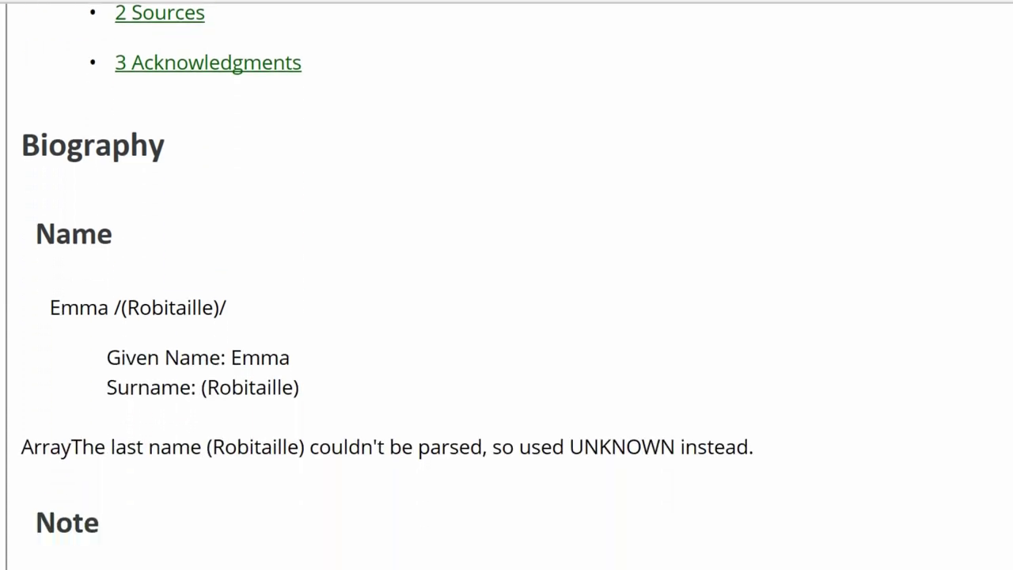
pyautogui.scroll(-6, 506, 285)
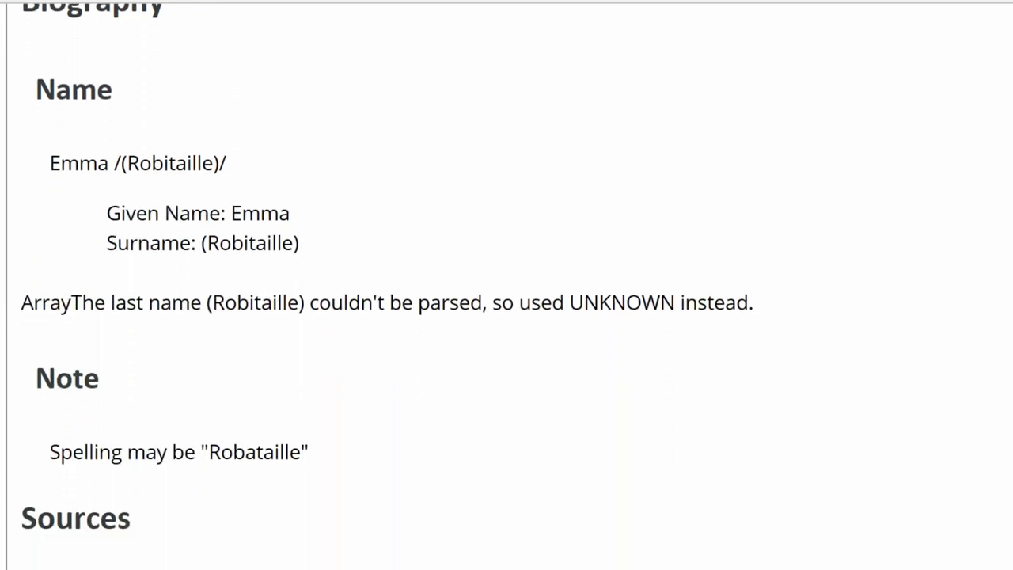
pyautogui.scroll(-3, 383, 285)
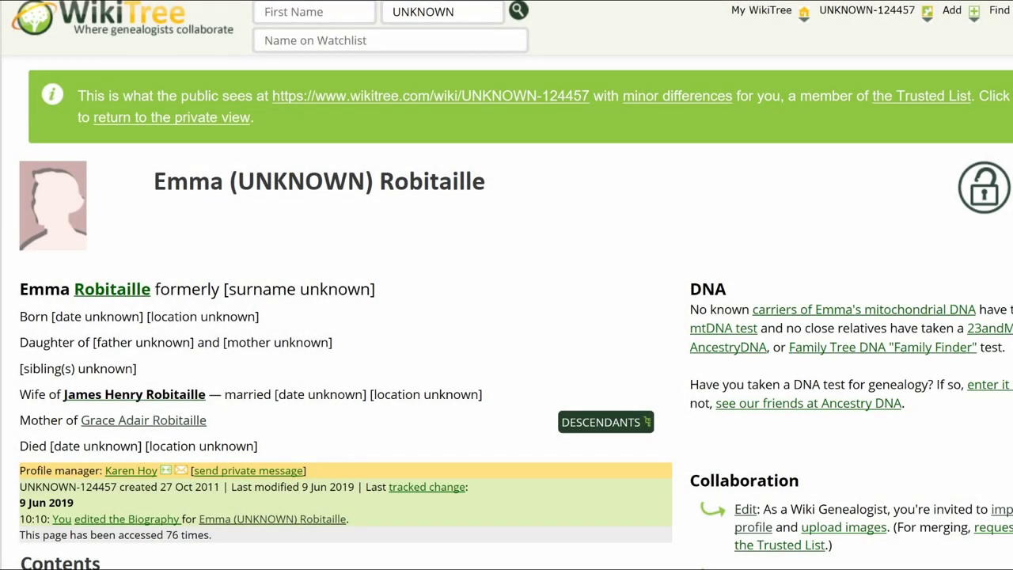
pyautogui.moveTo(95, 403)
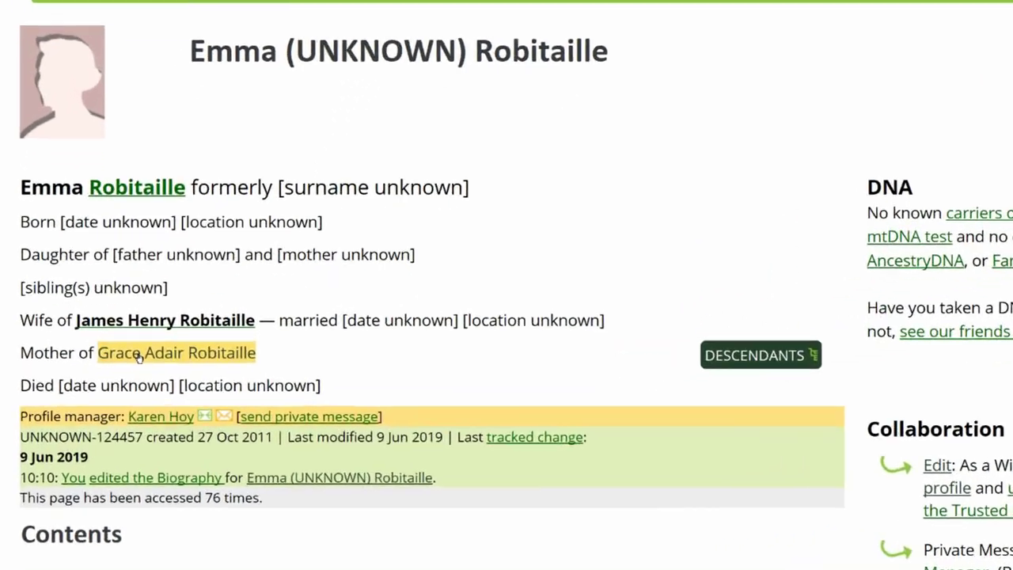
pyautogui.moveTo(111, 405)
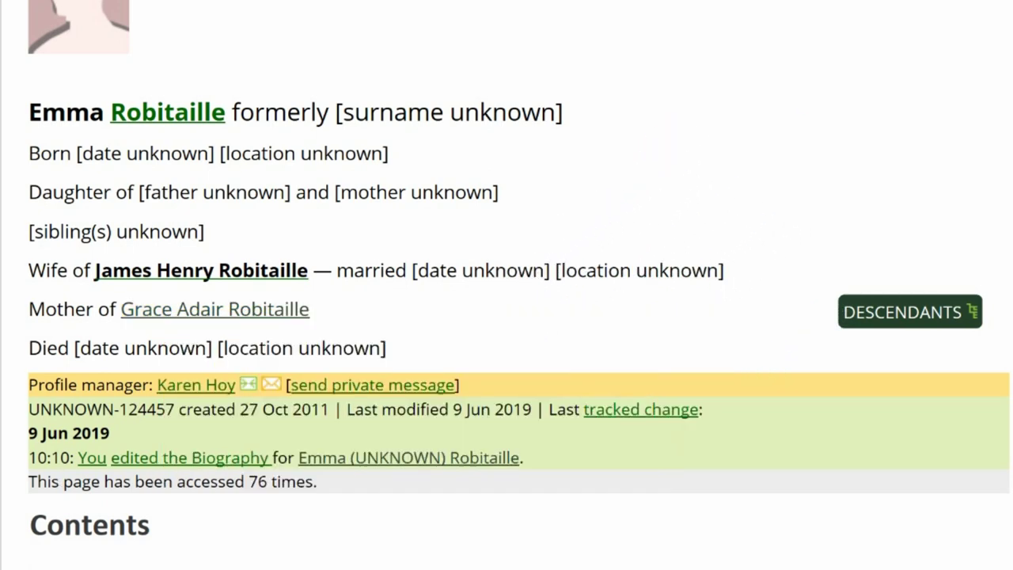
pyautogui.click(200, 316)
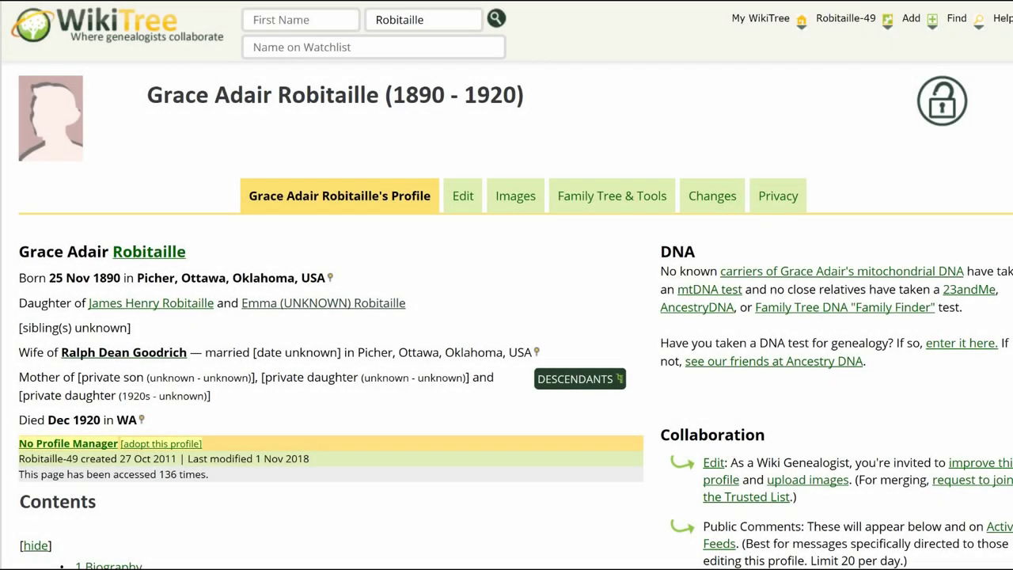
pyautogui.moveTo(851, 30)
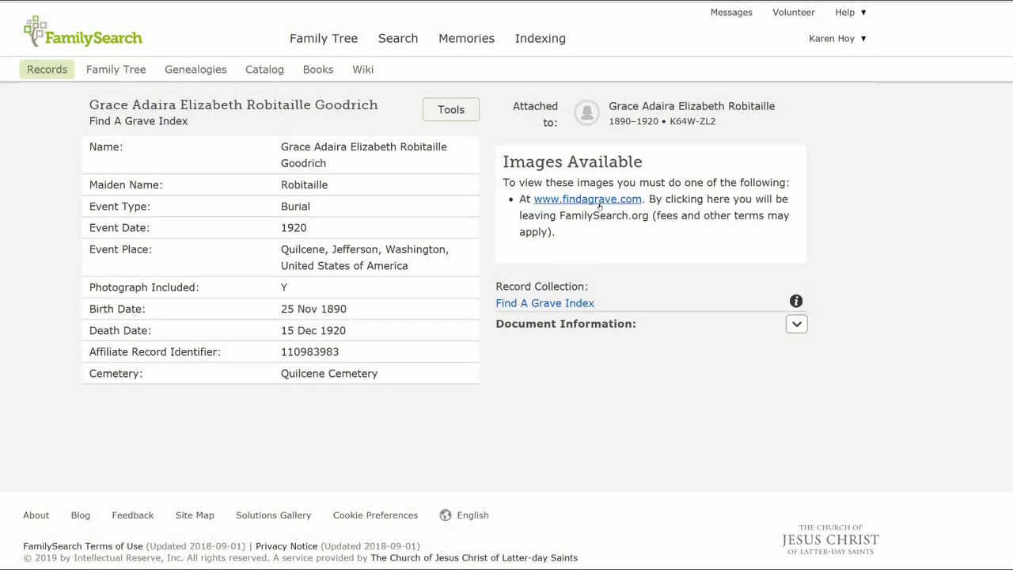
# Step: Open Grace Goodrich's Find a Grave memorial, then her mother Emma Crippen Biller's memorial
pyautogui.click(597, 208)
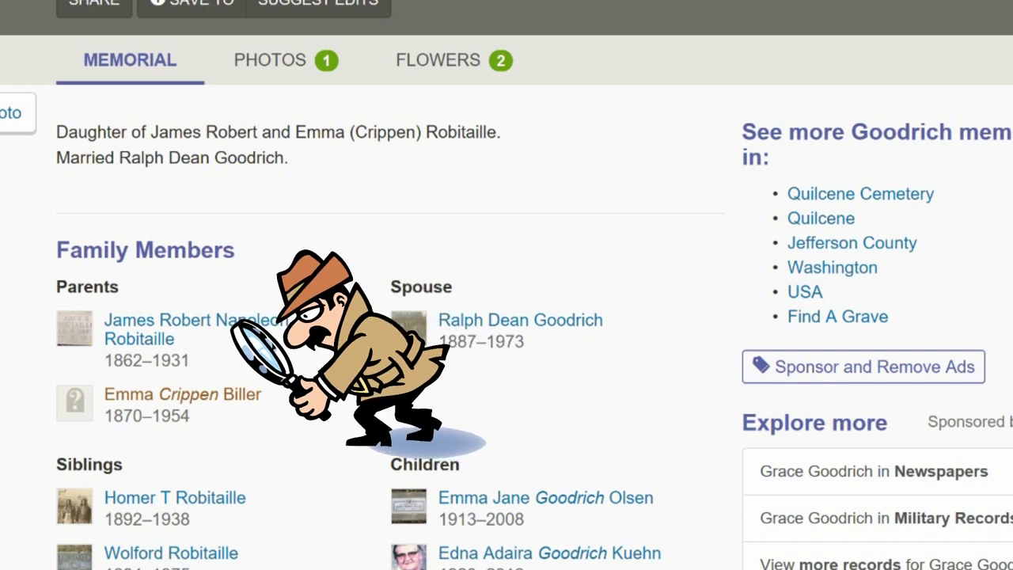
pyautogui.click(256, 395)
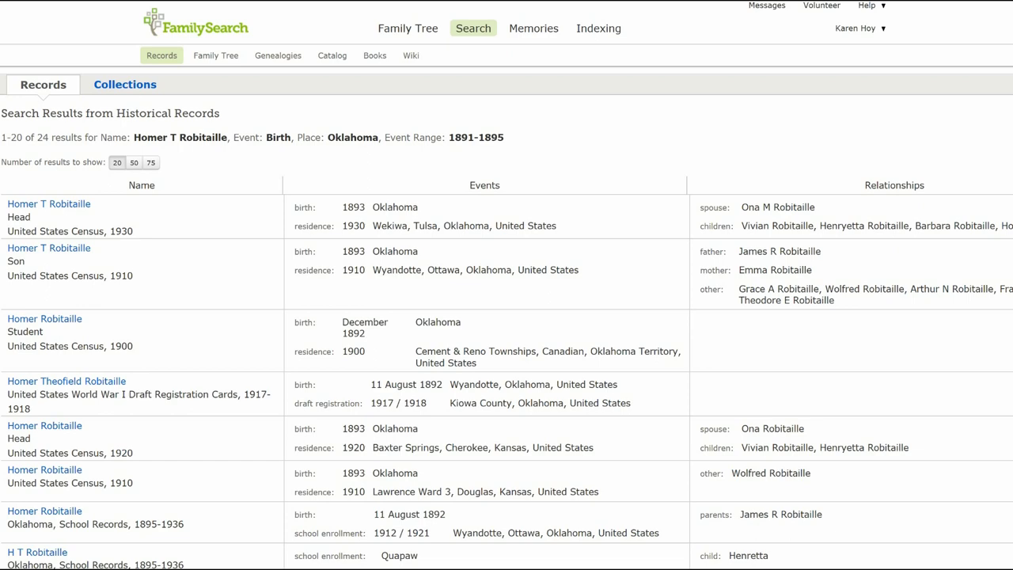
pyautogui.scroll(-5, 506, 316)
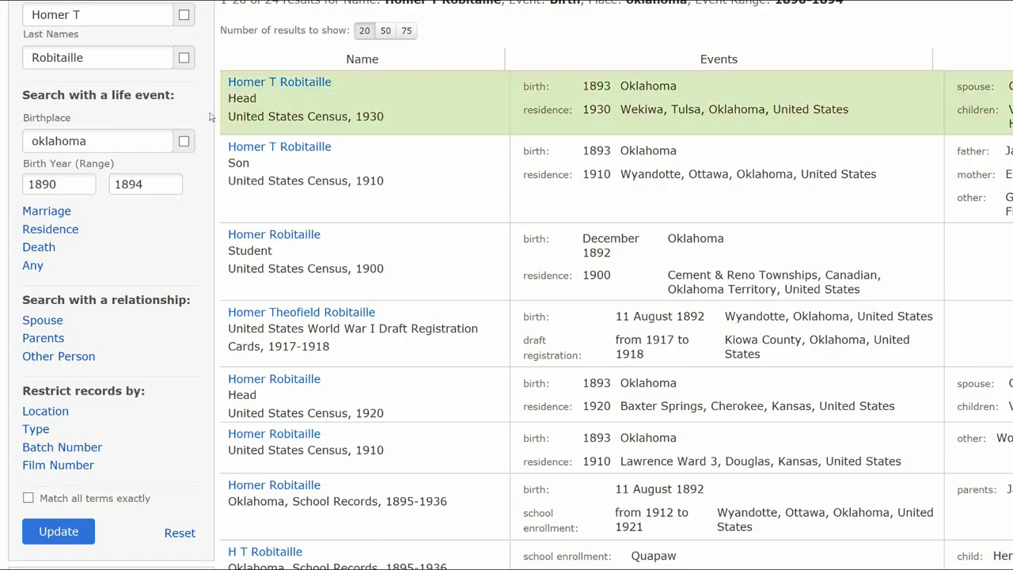
pyautogui.click(162, 144)
pyautogui.click(162, 144)
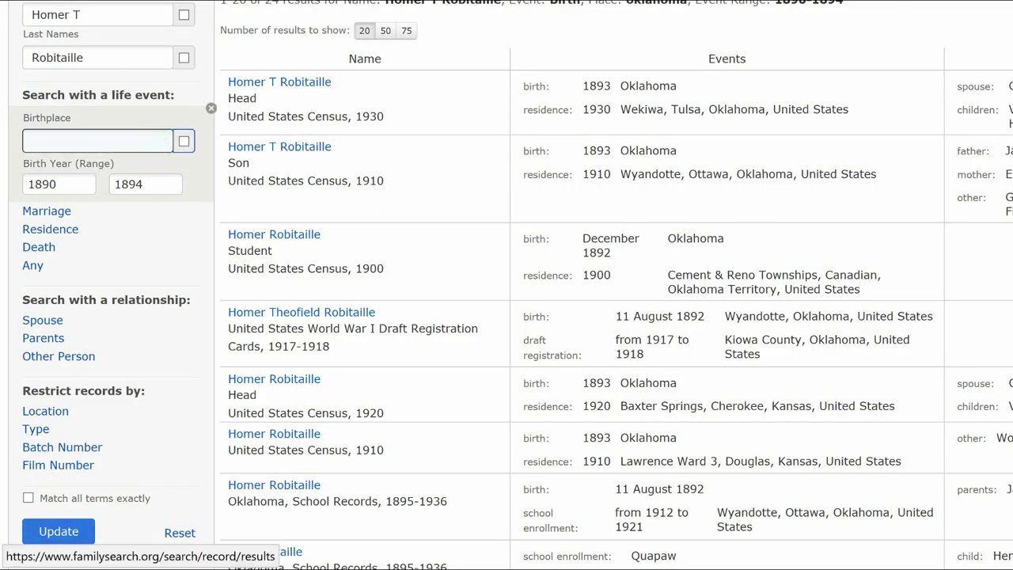
pyautogui.click(59, 531)
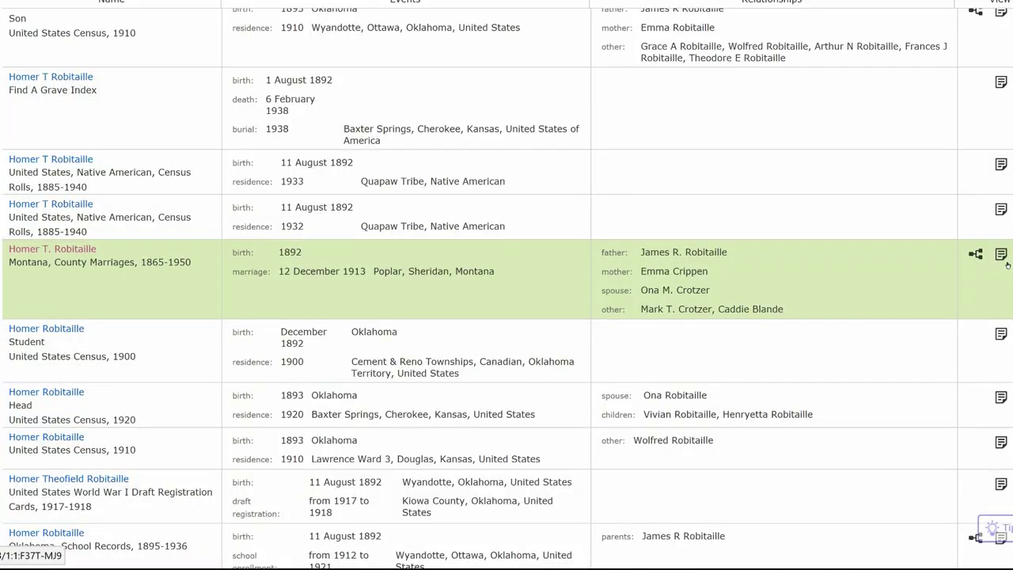
pyautogui.click(1001, 255)
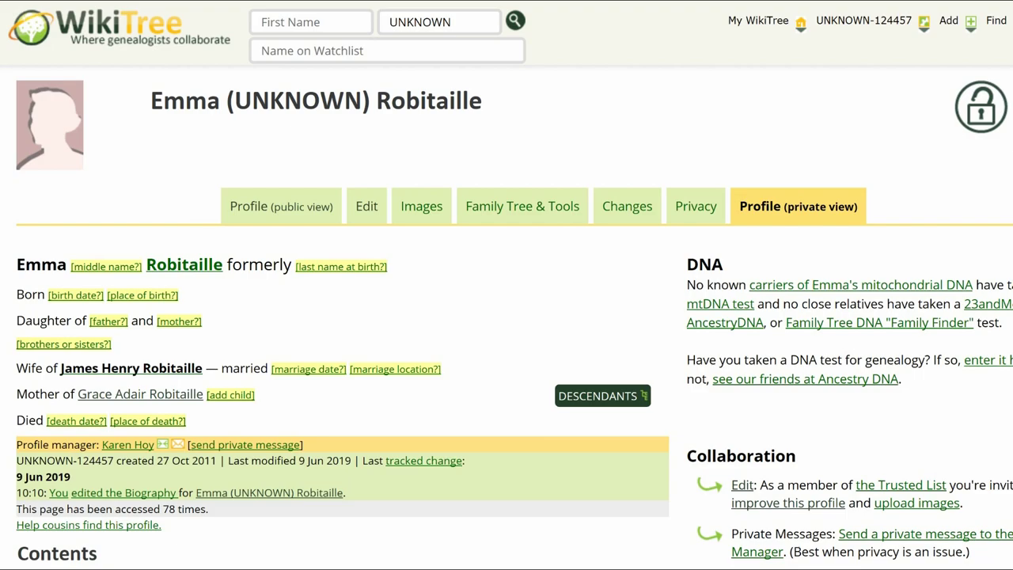
pyautogui.click(375, 208)
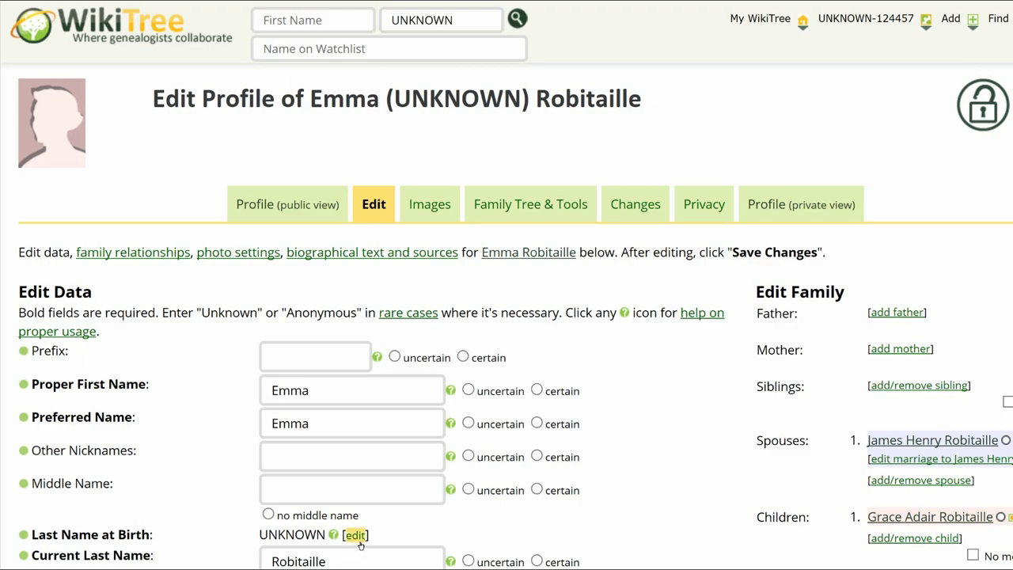
pyautogui.click(355, 535)
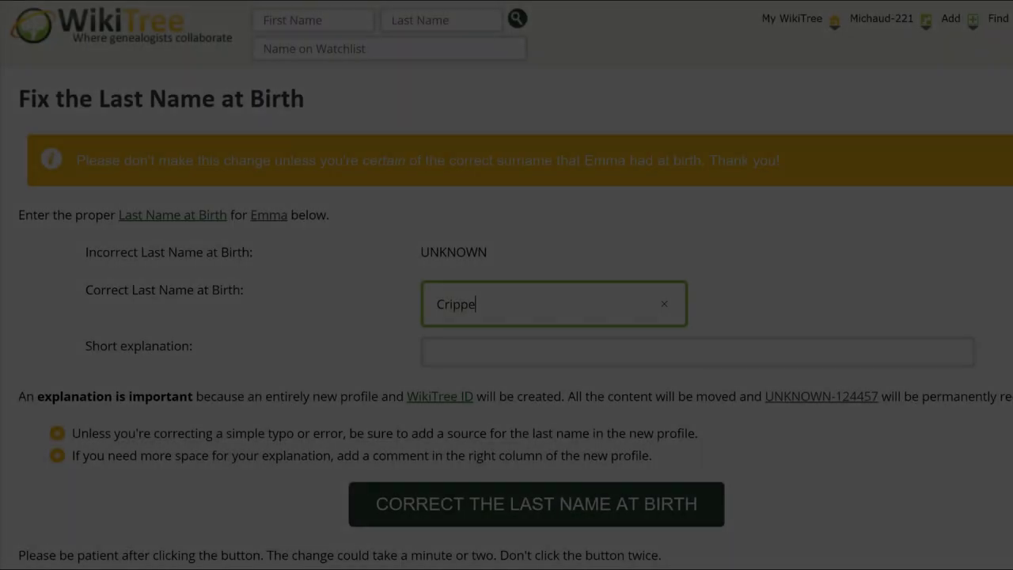
pyautogui.write('n')
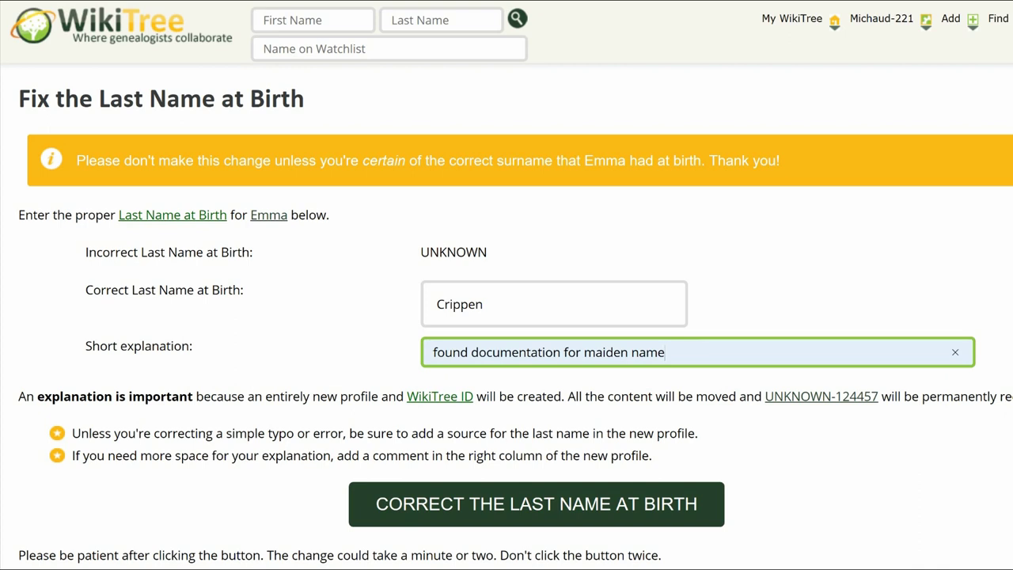
# Step: Submit the last name at birth correction to Crippen
pyautogui.press('Tab')
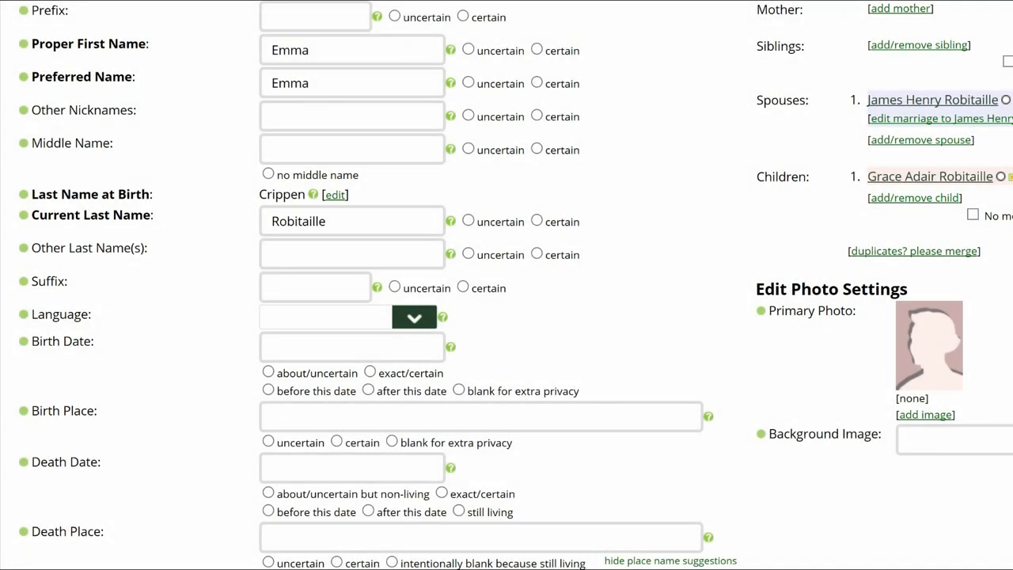
# Step: Set Emma's birth to 21 Aug 1870 in Washburn, Barry, Missouri, United States, marked exact and certain
pyautogui.click(279, 356)
pyautogui.write('21 Aug 1870')
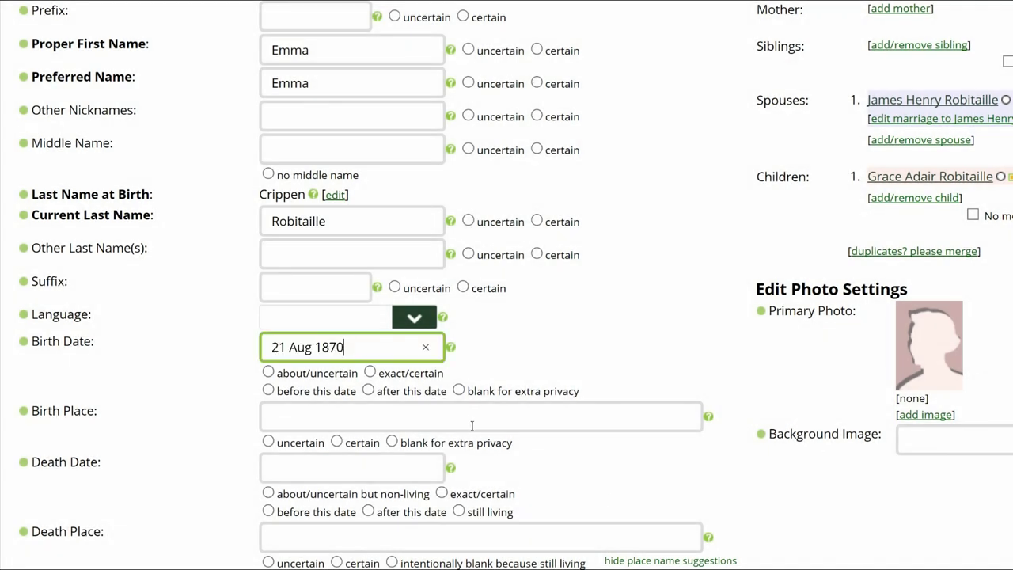
pyautogui.click(466, 417)
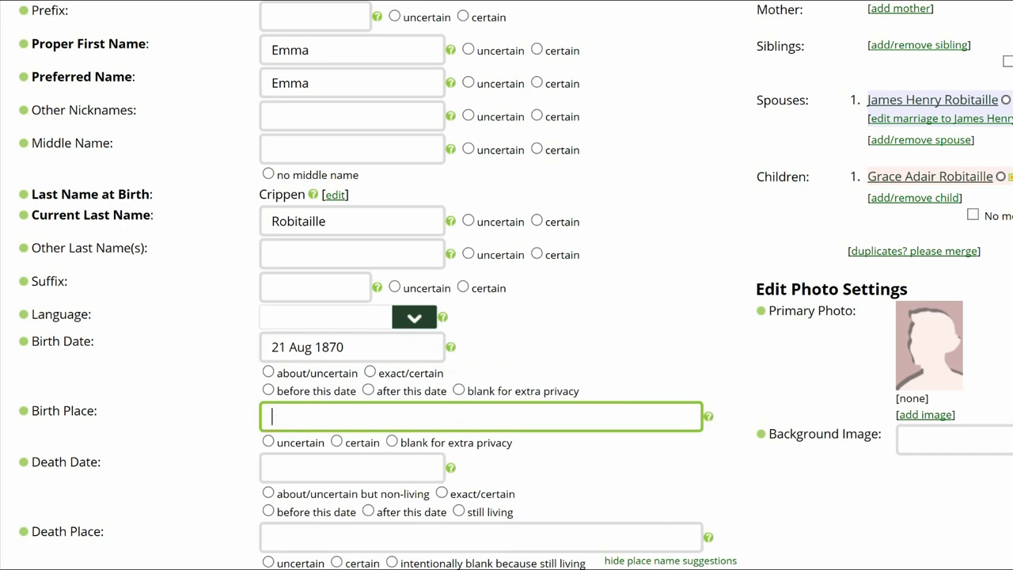
pyautogui.write('Washburn, Barry, Missouri, United States')
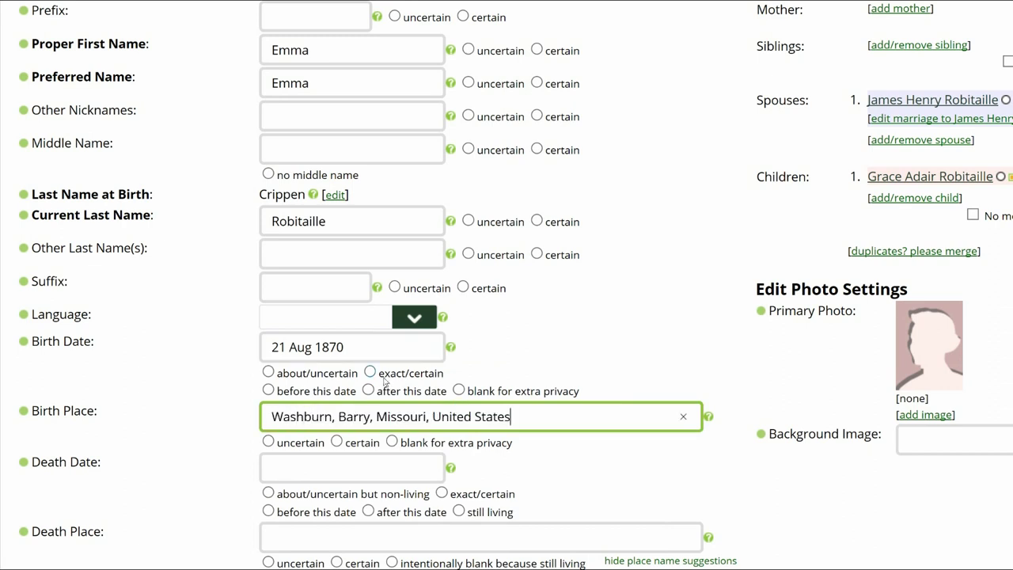
pyautogui.click(371, 374)
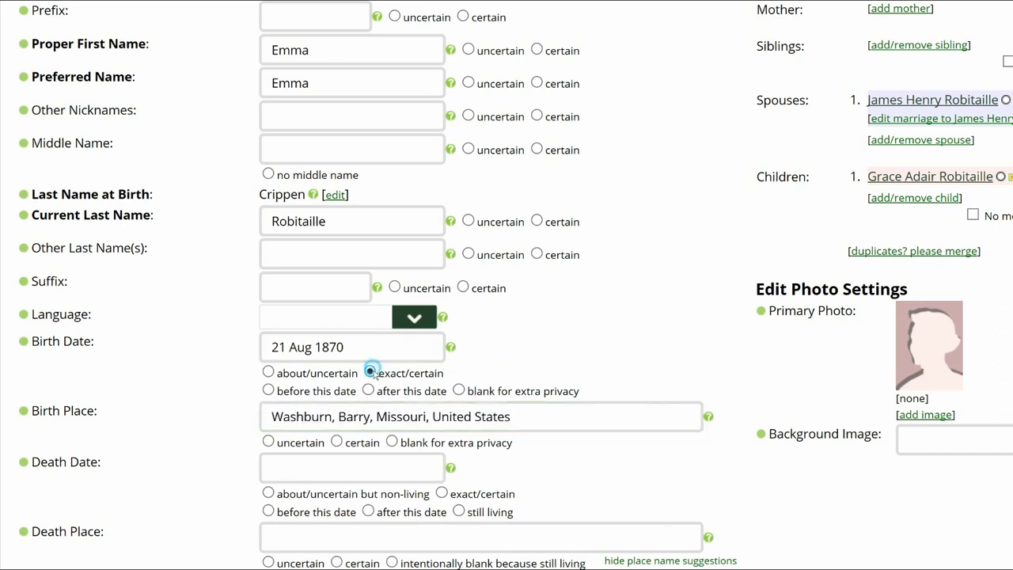
pyautogui.click(336, 443)
# Step: Set her death to 14 Jan 1954 in Miami, Ottawa, Oklahoma, marked exact and certain
pyautogui.press('Tab')
pyautogui.write('14 Jan 1954')
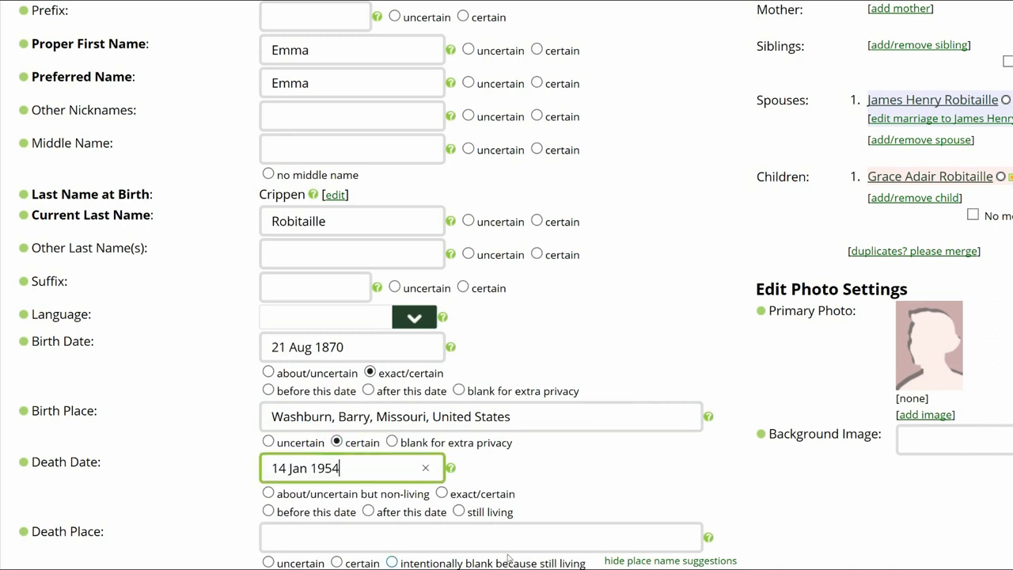
pyautogui.click(510, 542)
pyautogui.write('Mi')
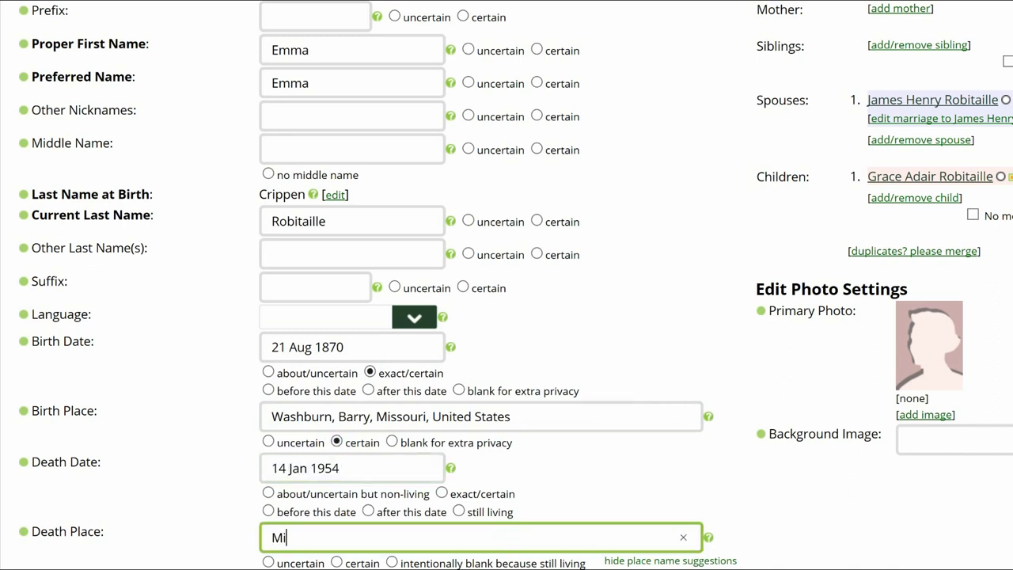
pyautogui.press('Down')
pyautogui.press('Return')
pyautogui.click(441, 493)
pyautogui.click(351, 563)
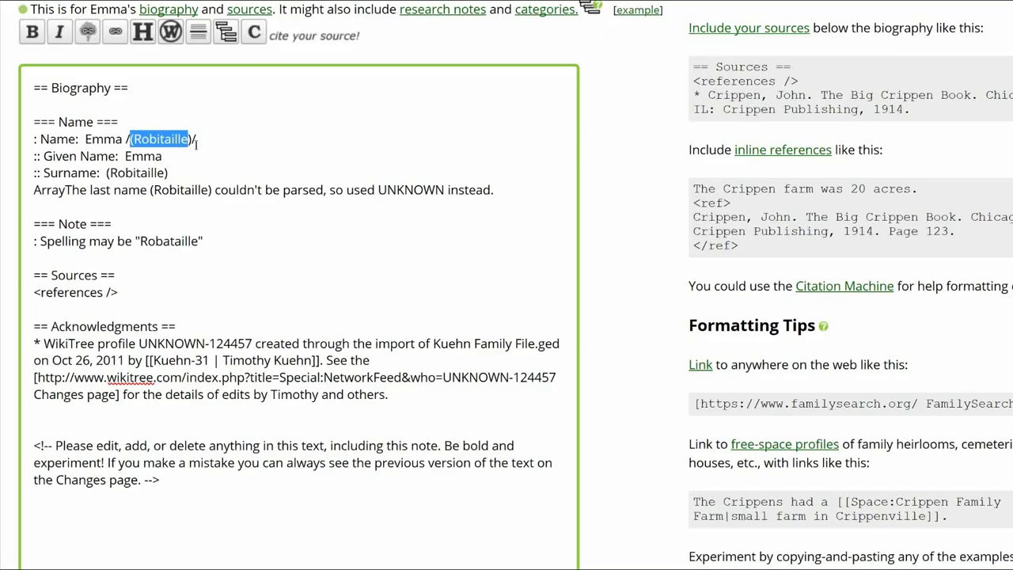
# Step: Replace Robitaille with Crippen on the biography's Name and Surname lines
pyautogui.moveTo(201, 146); pyautogui.dragTo(204, 146)
pyautogui.write('Crippen')
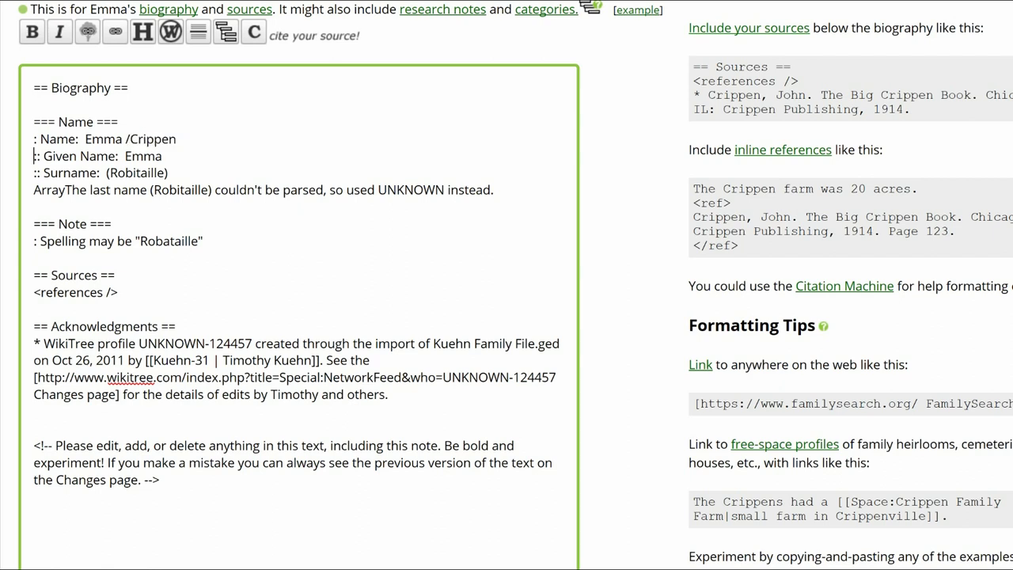
pyautogui.press('Down')
pyautogui.press('End')
pyautogui.hotkey('ctrl', 'shift', 'Left')
pyautogui.write('Crippen')
# Step: Delete the name-parse error line and tidy the Birth place line spacing
pyautogui.press('Down')
pyautogui.press('Home')
pyautogui.hotkey('shift', 'End')
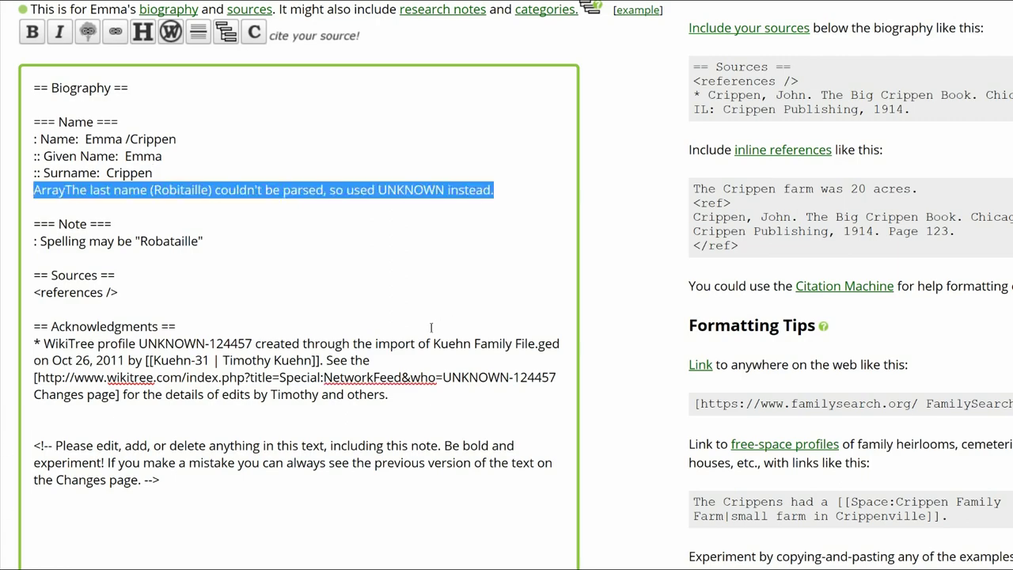
pyautogui.press('Delete')
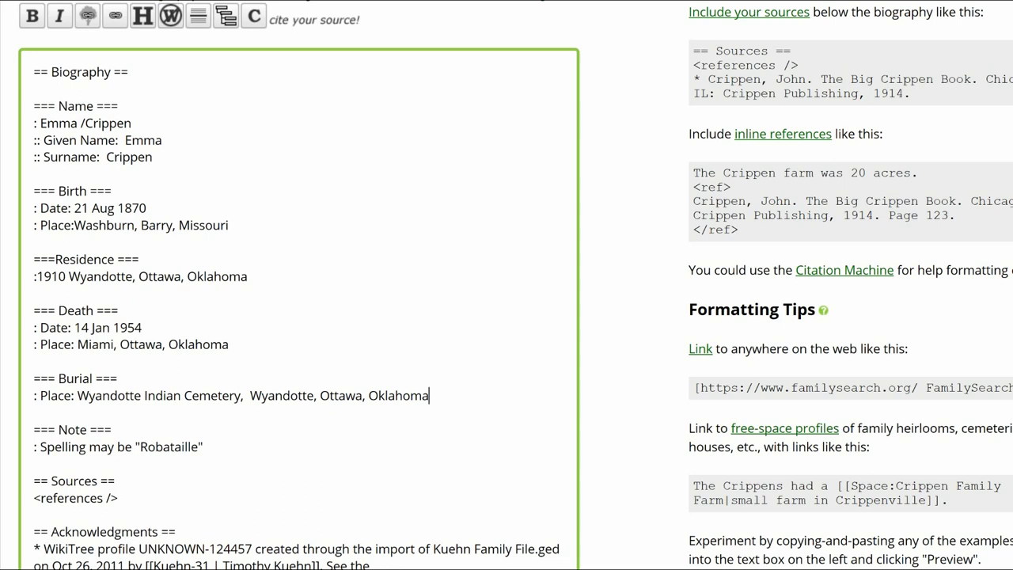
pyautogui.click(76, 225)
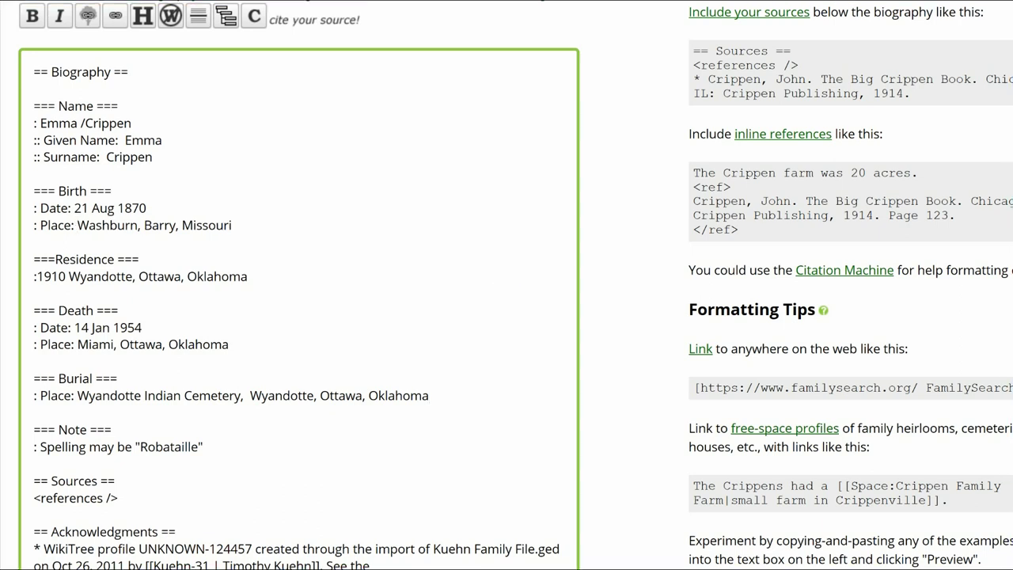
# Step: Add a citation placeholder after Emma's name and copy the FamilySearch marriage record citation
pyautogui.click(136, 125)
pyautogui.click(283, 21)
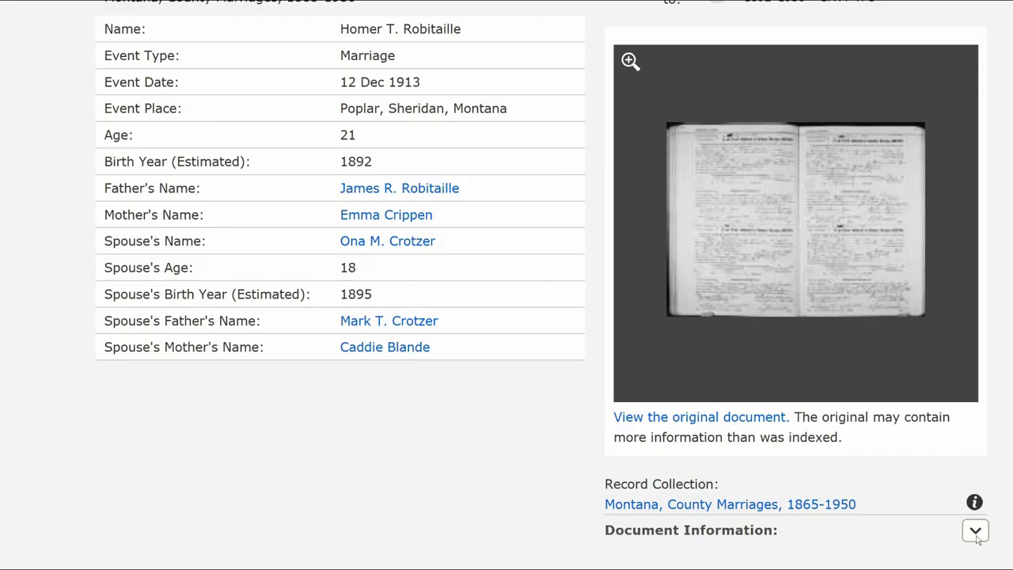
pyautogui.click(978, 535)
pyautogui.scroll(-3, 607, 434)
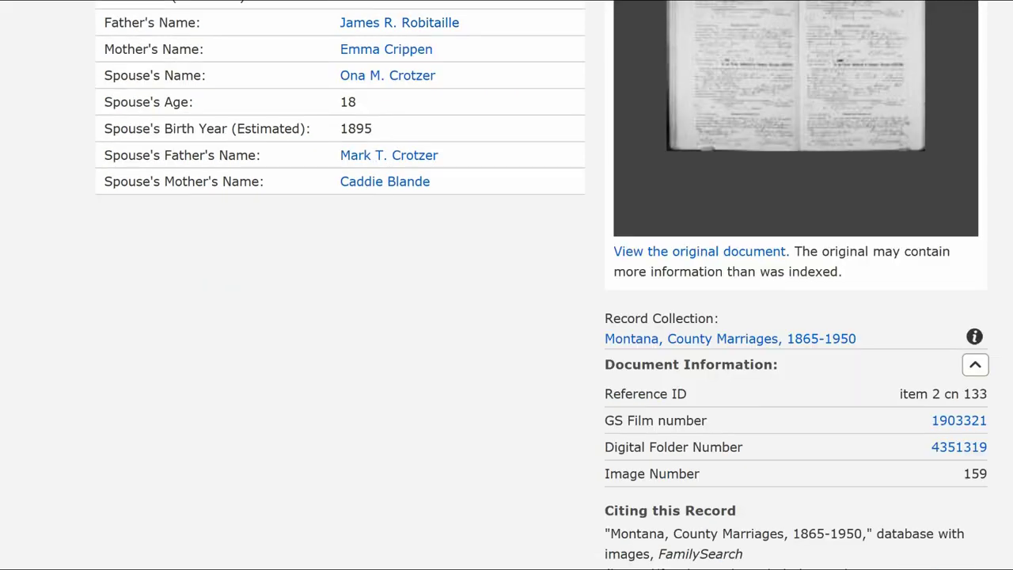
pyautogui.moveTo(609, 436); pyautogui.dragTo(971, 541)
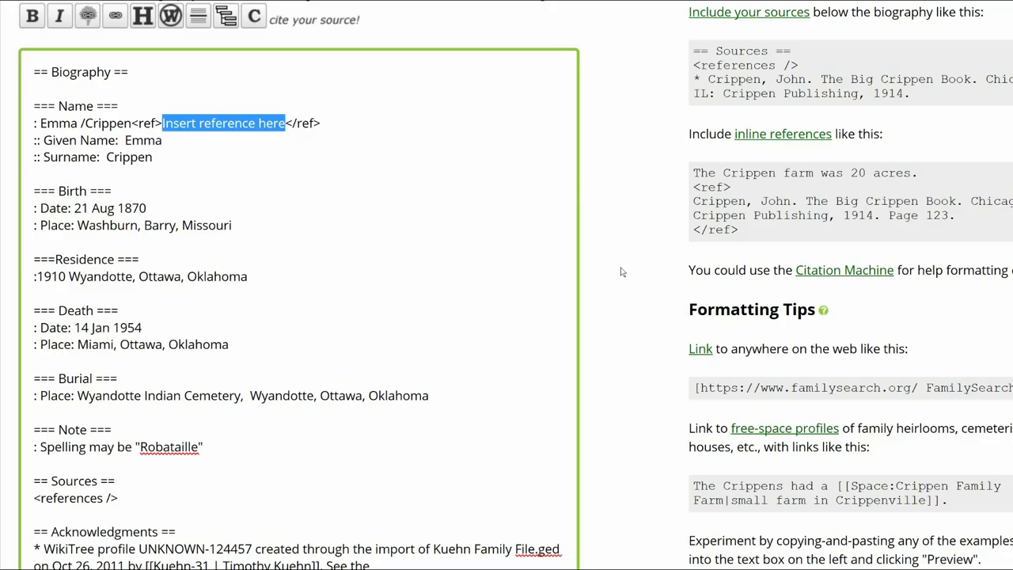
# Step: Paste the Montana marriage, 1910 census and Find A Grave citations into the name, Residence and Death references
pyautogui.write('"Montana, County Marriages, 1865-1950," database with images, FamilySearch (https://familysearch.org/ark:/61903/1:1:F37T-MJ9 : 21 May 2019), Homer T. Robitaille and Ona M. Crotzer, 12 Dec 1913; citing Marriage, Poplar, Sheridan, Montana, various county courthouses, Montana; FHL microfilm 1,903,321.')
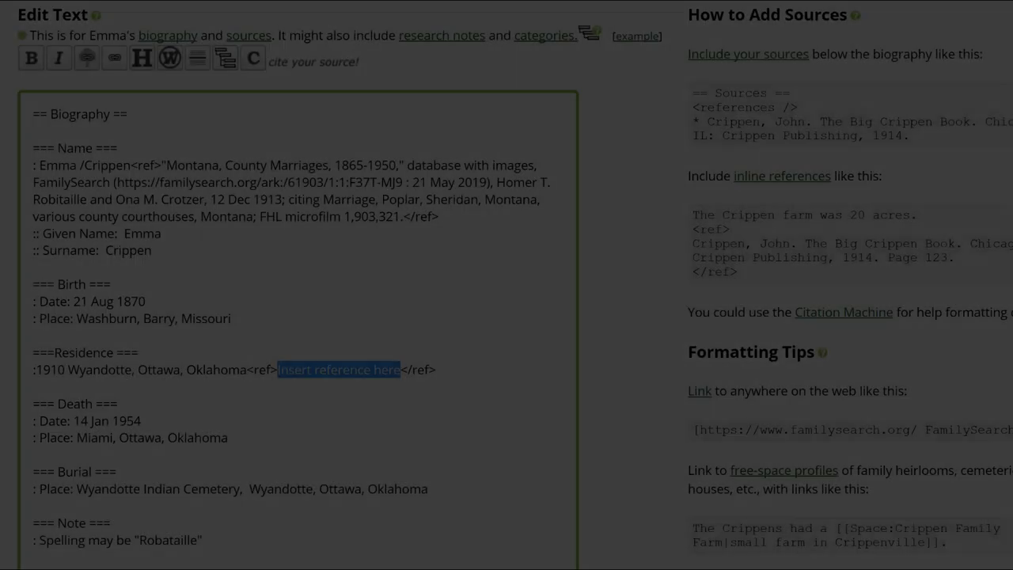
pyautogui.write('"United States Census, 1910," database with images, FamilySearch (https://familysearch.org/ark:/61903/1:1:MLQ5-XFY : accessed 9 June 2019), Emma Robitaille in household of James R Robitaille, Wyandotte, Ottawa, Oklahoma, United States; citing enumeration district (ED) ED 167, sheet 17A, family 32, NARA microfilm publication T624 (Washington D.C.: National Archives and Records Administration, 1982), roll 1268; FHL microfilm 1,375,281.')
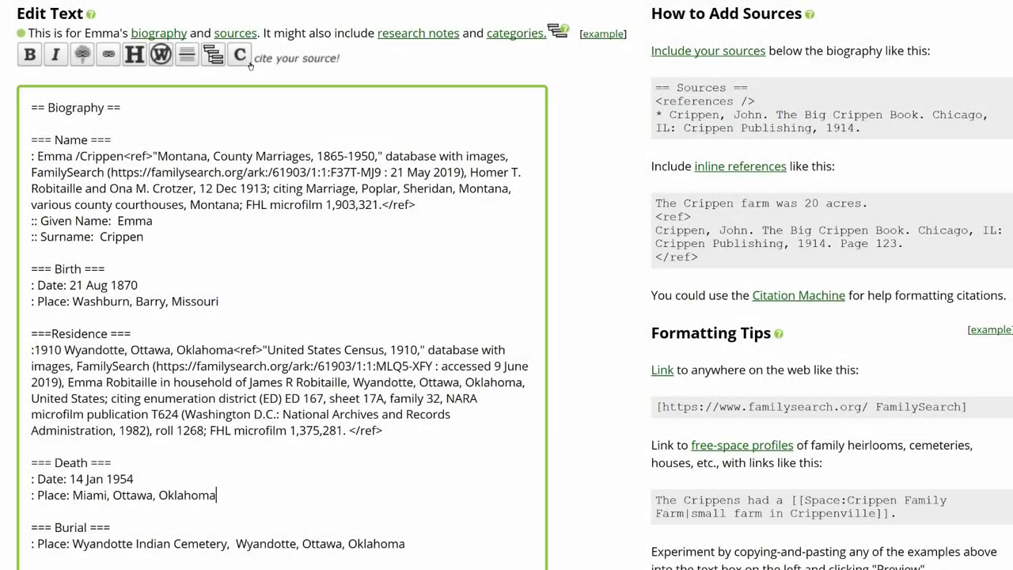
pyautogui.click(241, 56)
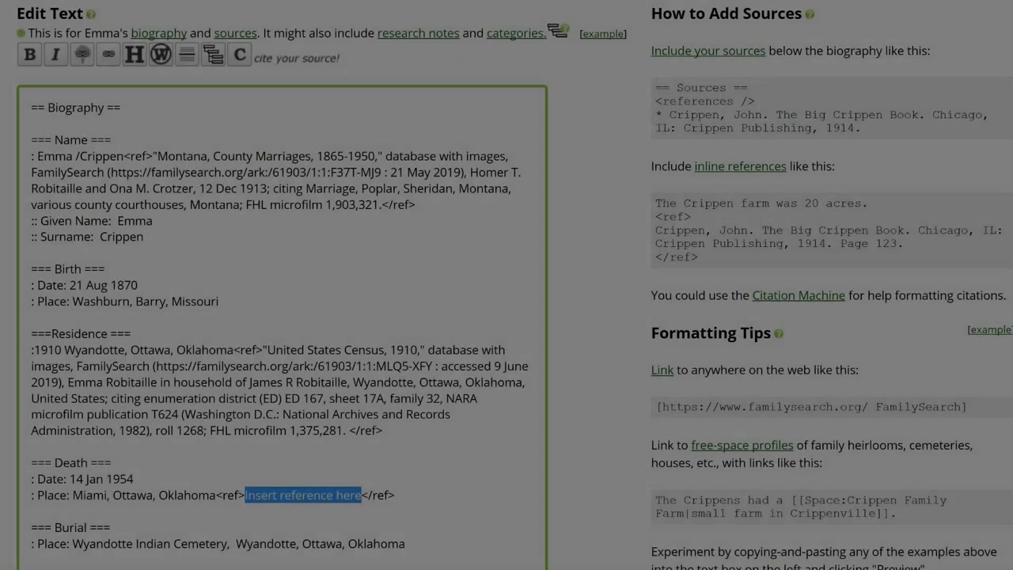
pyautogui.write('Find A Grave, database and images (https://www.findagrave.com : accessed 9 June 2019), memorial page for Emma Crippen Biller (21 Aug 1870–14 Jan 1954), Find A Grave Memorial no. 102782831, citing Wyandotte Indian Cemetery, Wyandotte, Ottawa County, Oklahoma, USA ; Maintained by Virginia Brown (contributor 47053782) .')
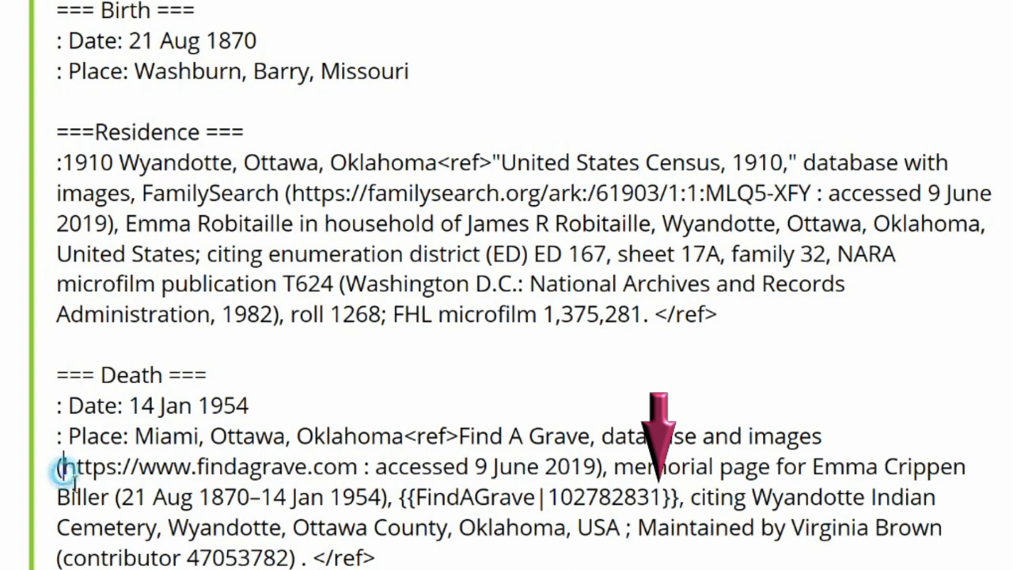
# Step: Remove the findagrave.com address and name the Death citation FAG
pyautogui.moveTo(62, 467); pyautogui.dragTo(385, 477)
pyautogui.press('Delete')
pyautogui.click(460, 443)
pyautogui.write('name=FAG')
# Step: Add a self-closing <ref name=FAG/> after the Missouri birth place
pyautogui.moveTo(404, 436); pyautogui.dragTo(586, 447)
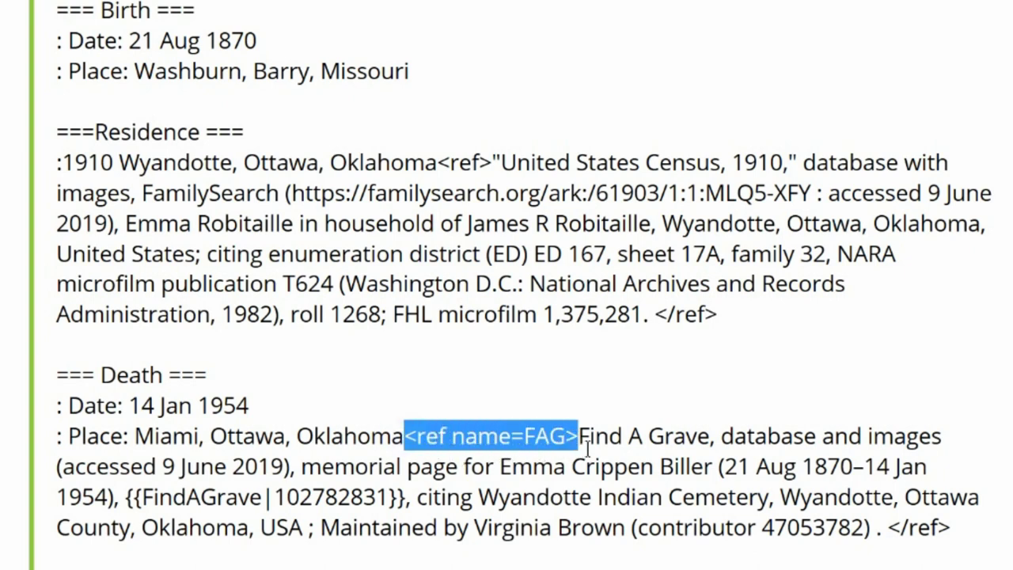
pyautogui.hotkey('ctrl', 'c')
pyautogui.click(409, 72)
pyautogui.hotkey('ctrl', 'v')
pyautogui.press('Left')
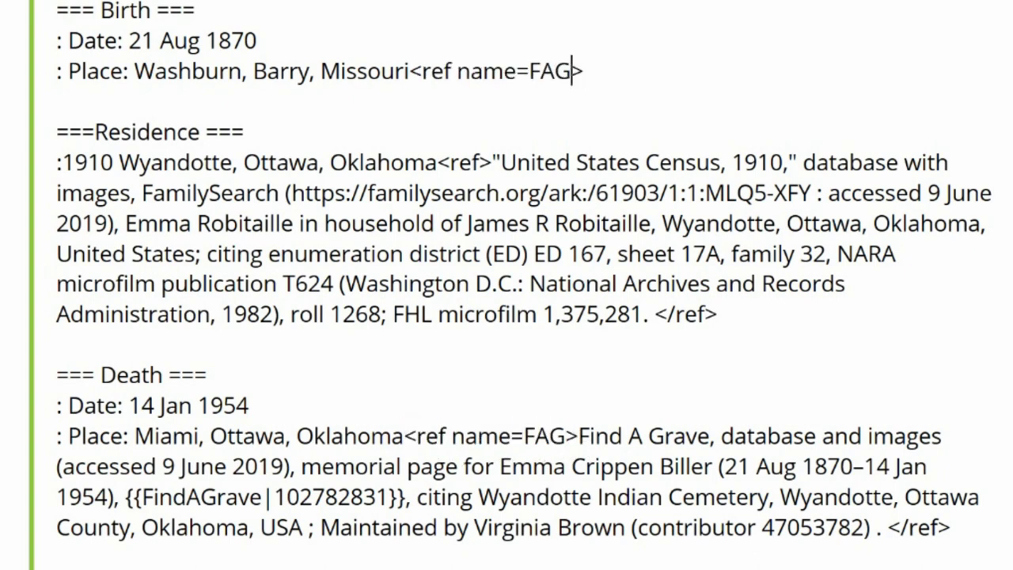
pyautogui.write('/')
# Step: Reuse the <ref name=FAG/> reference after the Oklahoma burial place
pyautogui.moveTo(409, 73); pyautogui.dragTo(592, 72)
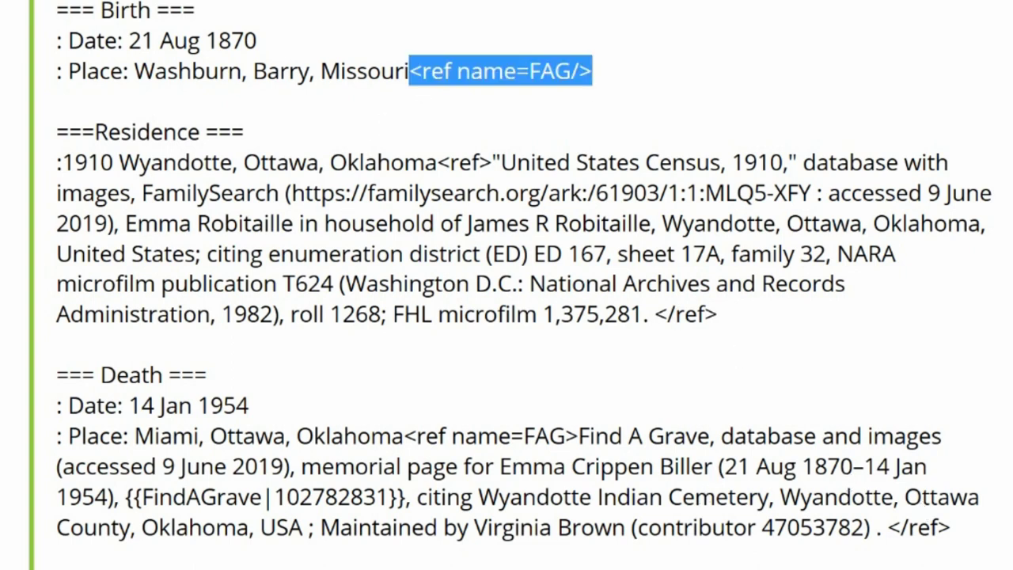
pyautogui.hotkey('ctrl', 'c')
pyautogui.scroll(-5, 507, 316)
pyautogui.click(762, 202)
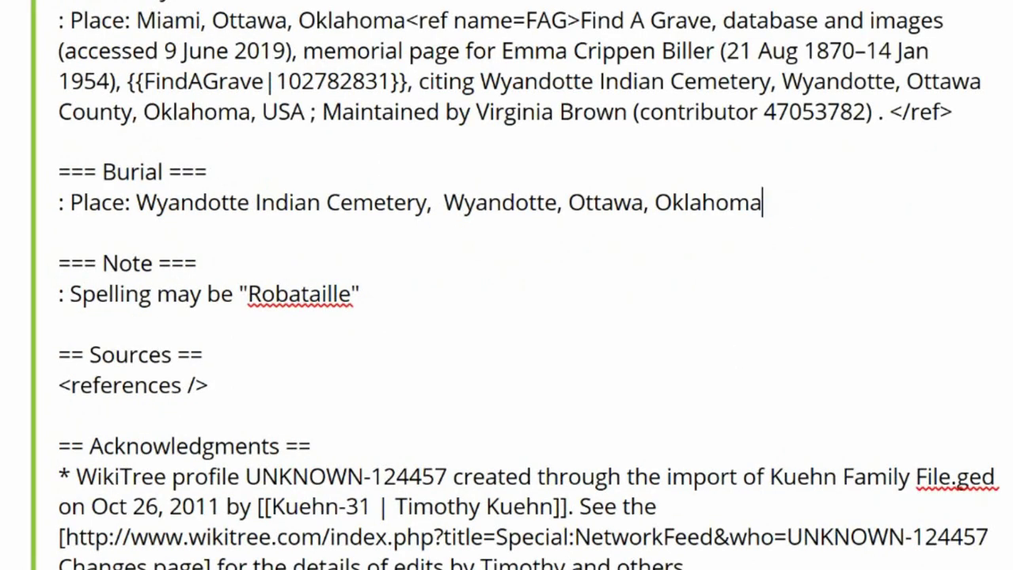
pyautogui.hotkey('ctrl', 'v')
pyautogui.press('Return')
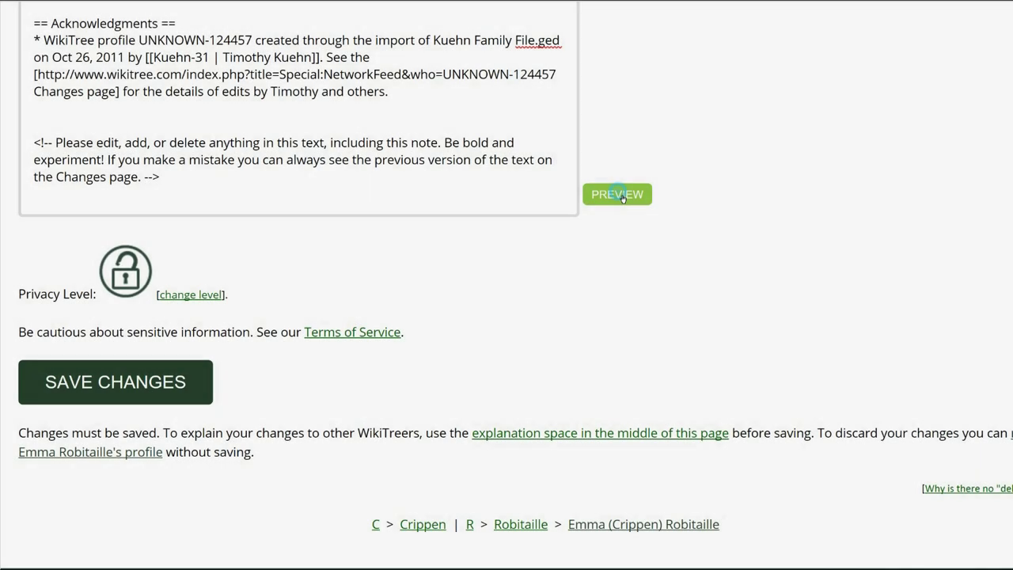
# Step: Preview the biography and scroll through its Birth, Residence, Death, Burial sections and Sources
pyautogui.click(619, 195)
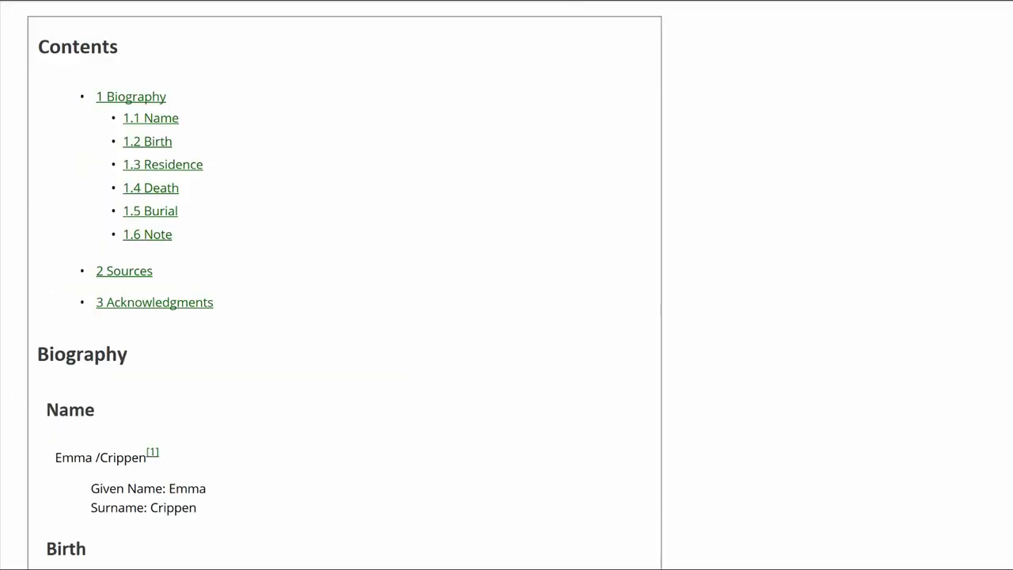
pyautogui.scroll(-5, 345, 293)
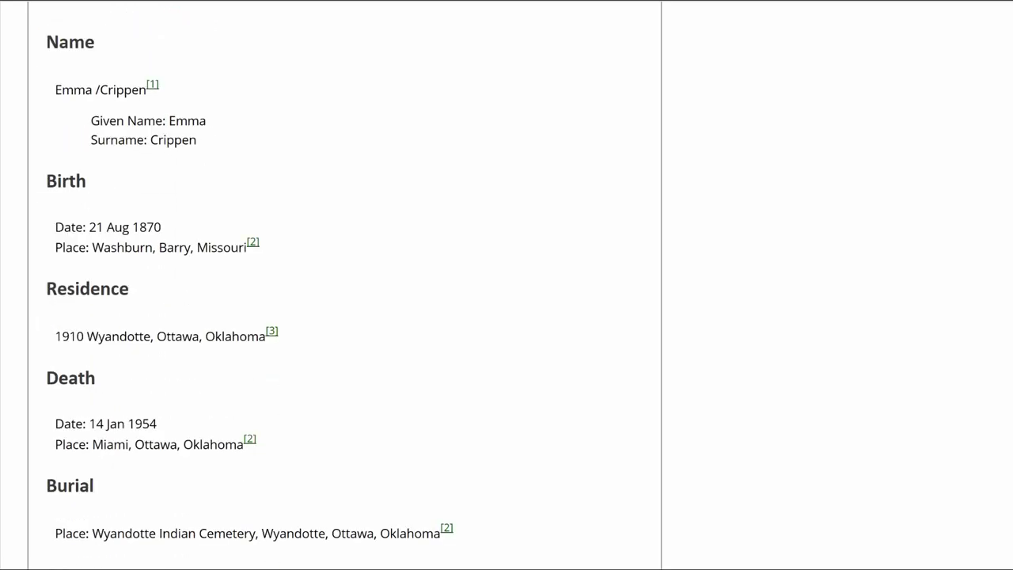
pyautogui.scroll(-6, 345, 293)
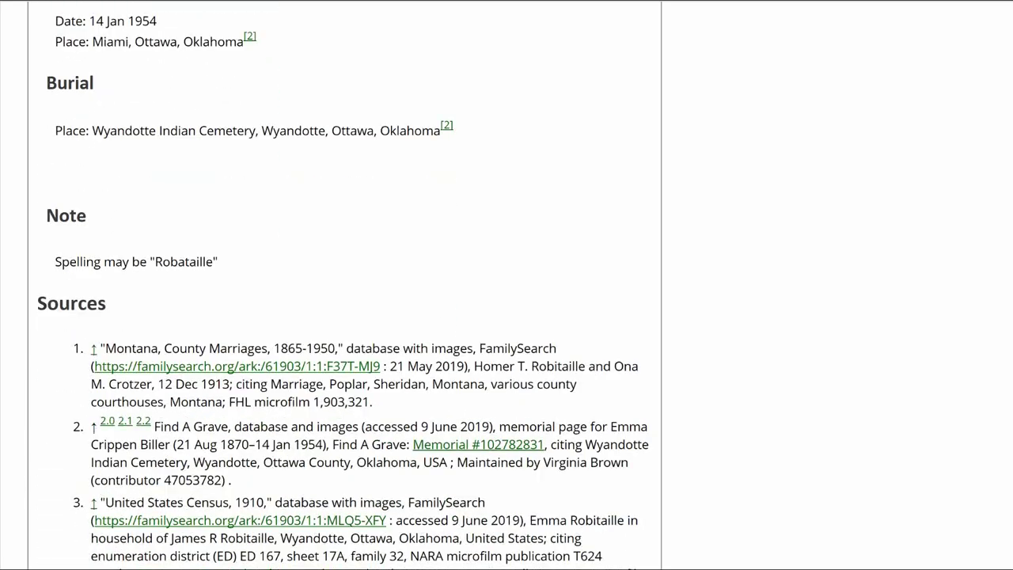
pyautogui.scroll(-1, 344, 293)
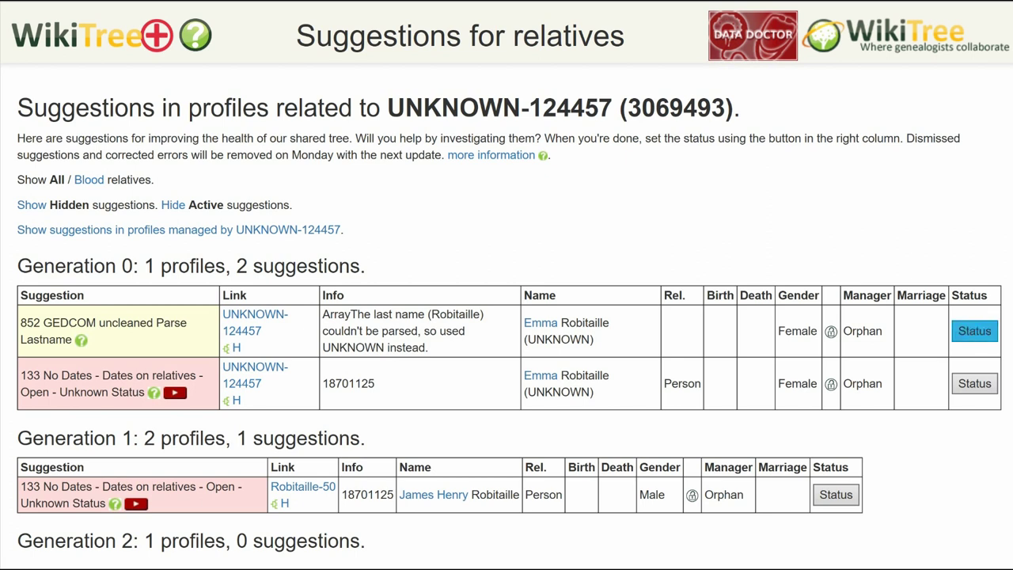
# Step: Set the 852 Parse Lastname and related No Dates suggestions to Corrected with comment 'Corrected name. Added sources'
pyautogui.click(974, 330)
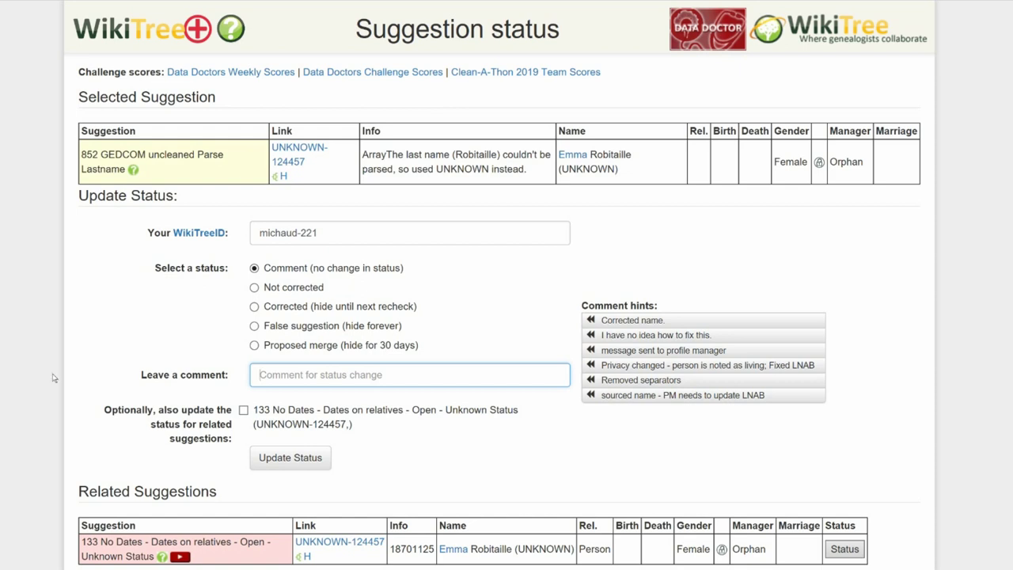
pyautogui.click(244, 411)
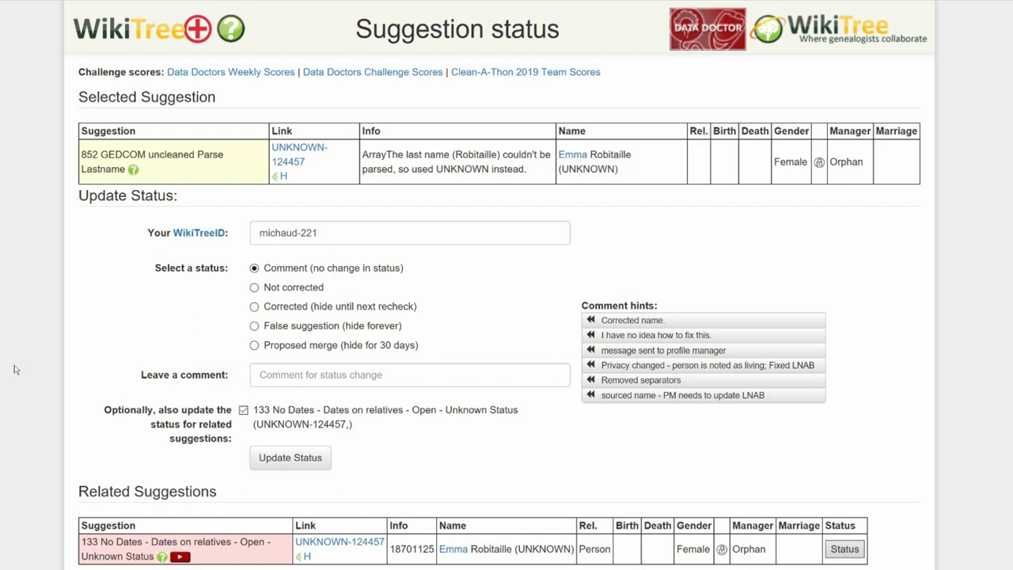
pyautogui.click(254, 313)
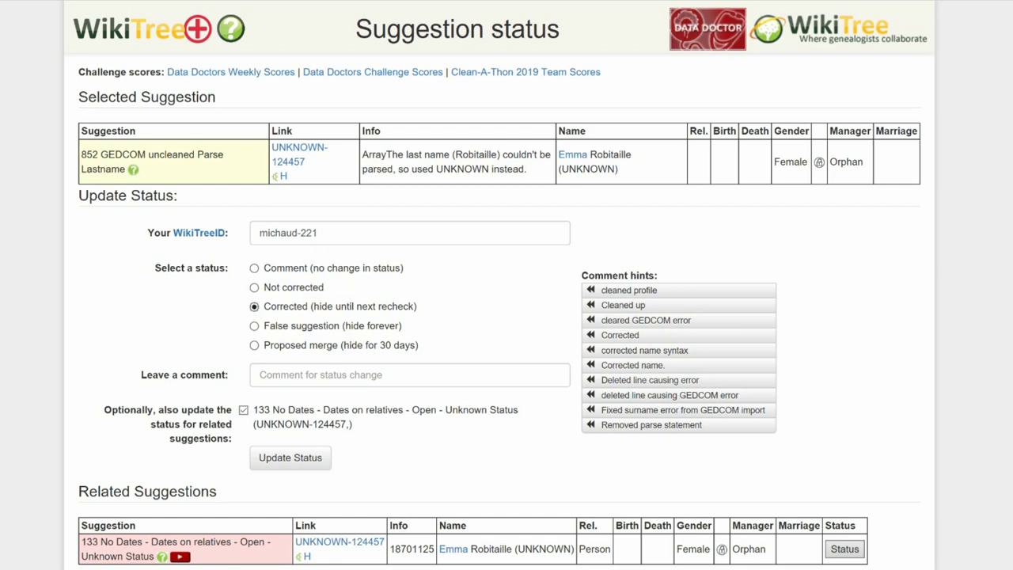
pyautogui.click(632, 365)
pyautogui.click(351, 380)
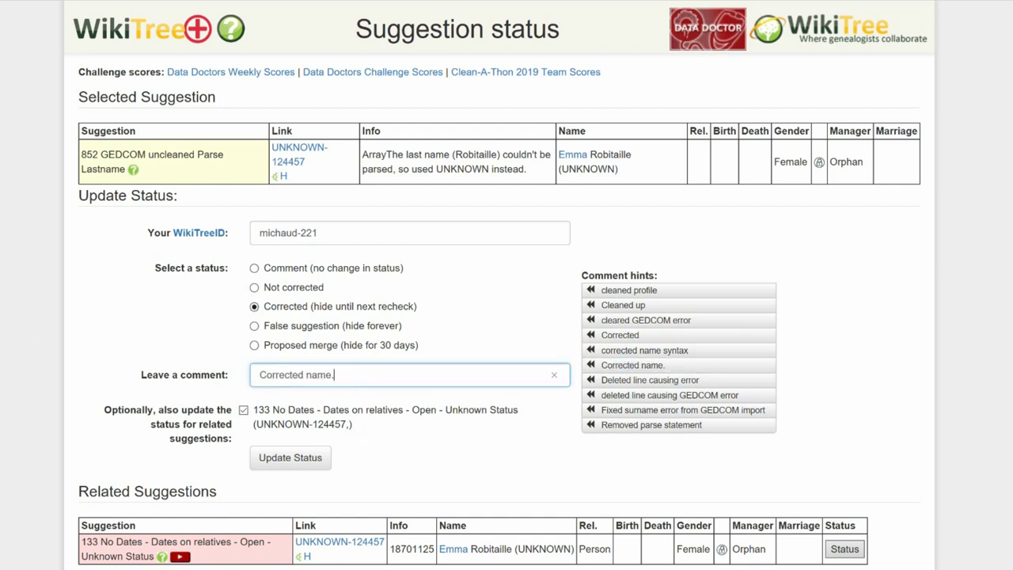
pyautogui.write('Added sources')
pyautogui.click(306, 470)
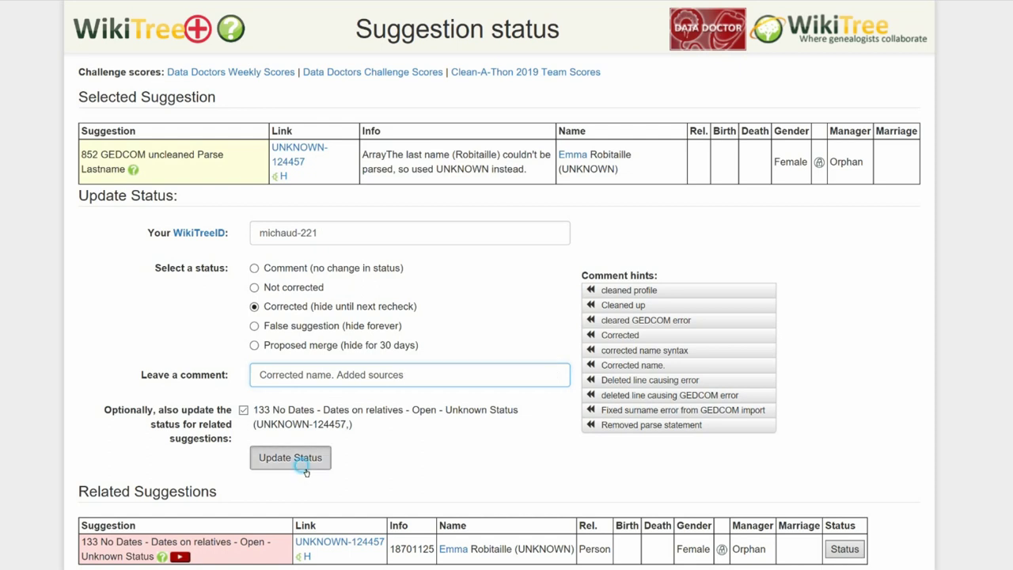